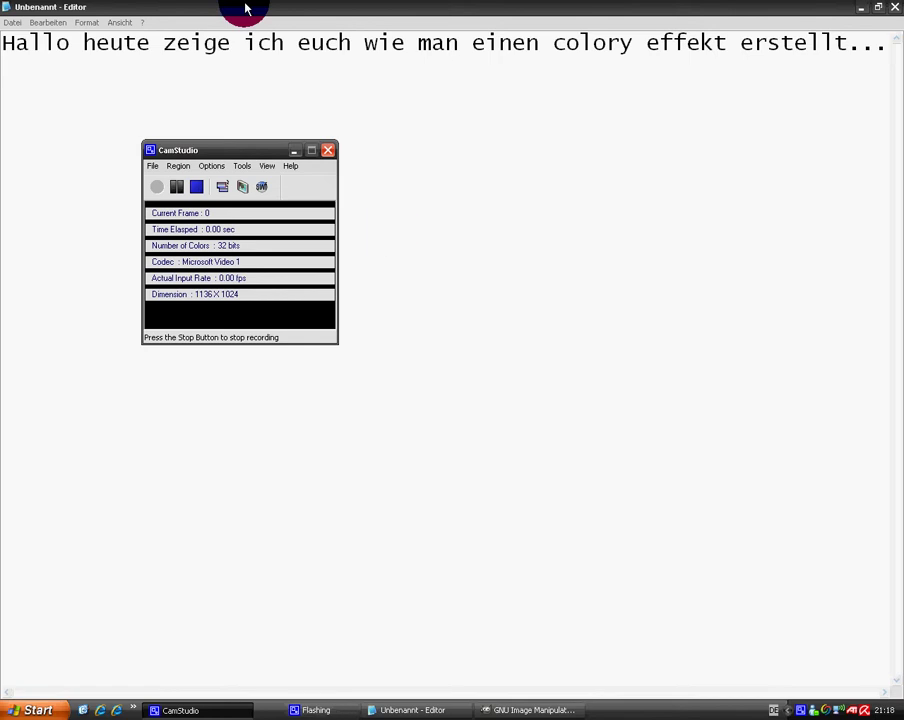
Minimize the CamStudio recorder so the Notepad greeting line shows on its own.
{"action": "left_click", "coordinate": [294, 150]}
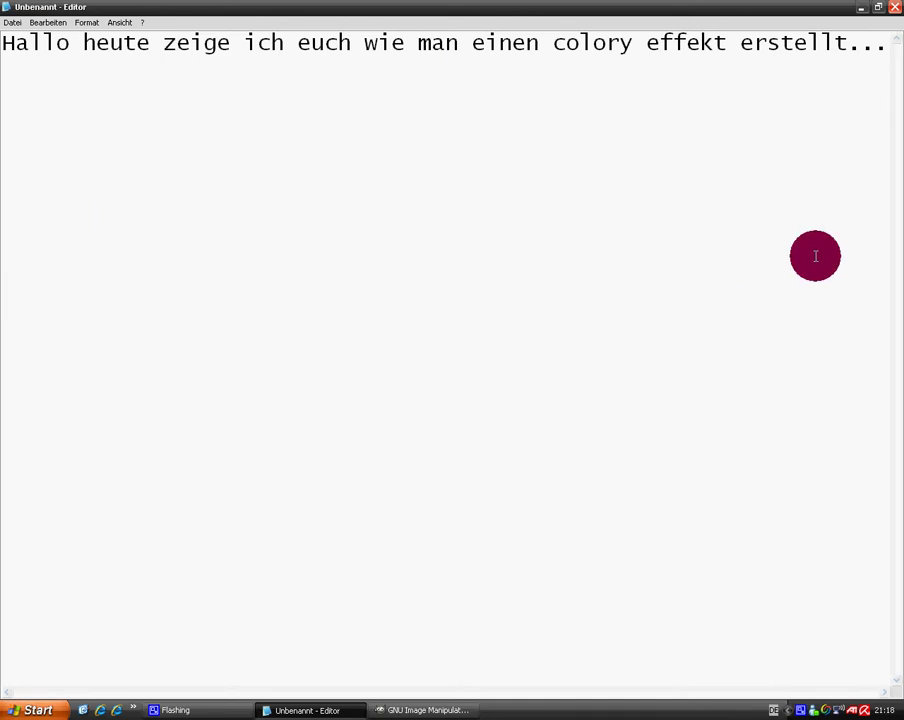
Open the goldfish photo 485_0.jpg from Desktop > Bilder in GIMP.
{"action": "left_click", "coordinate": [865, 10]}
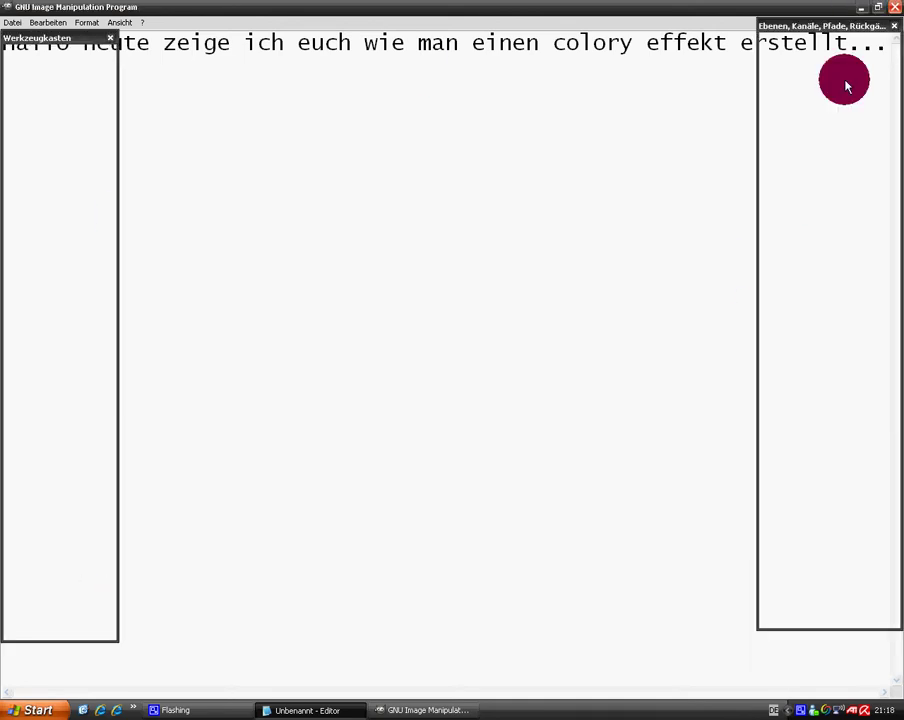
{"action": "left_click", "coordinate": [14, 23]}
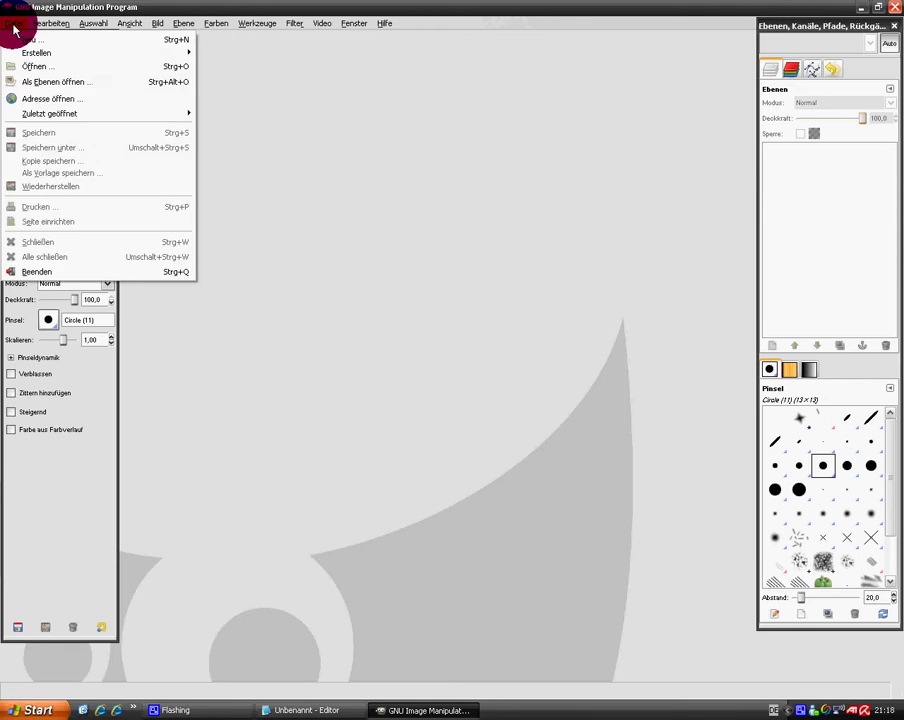
{"action": "left_click", "coordinate": [49, 68]}
{"action": "left_click", "coordinate": [222, 301]}
{"action": "double_click", "coordinate": [320, 269]}
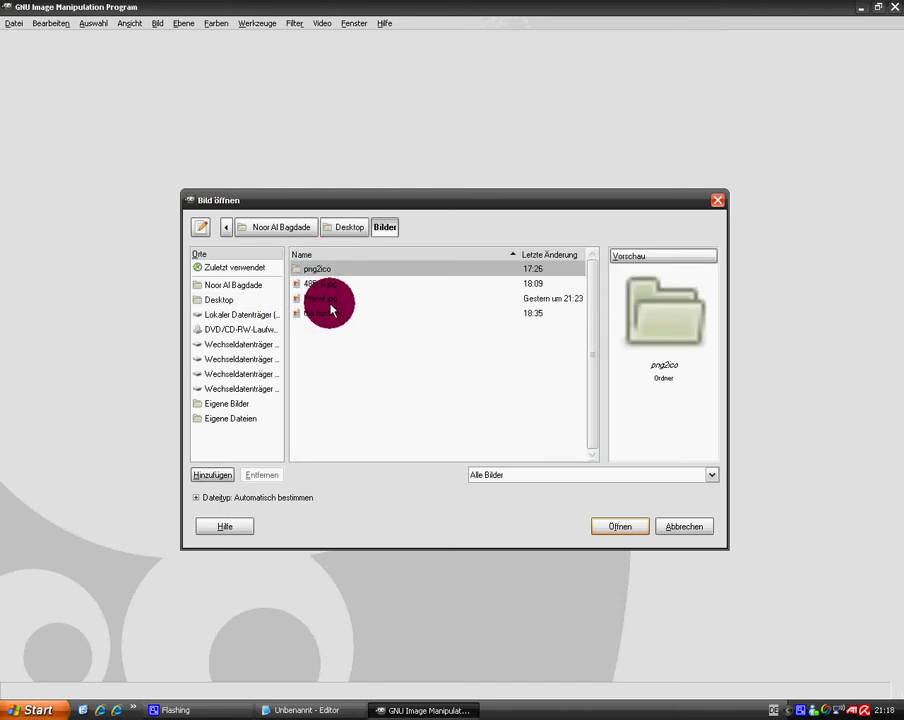
{"action": "double_click", "coordinate": [322, 270]}
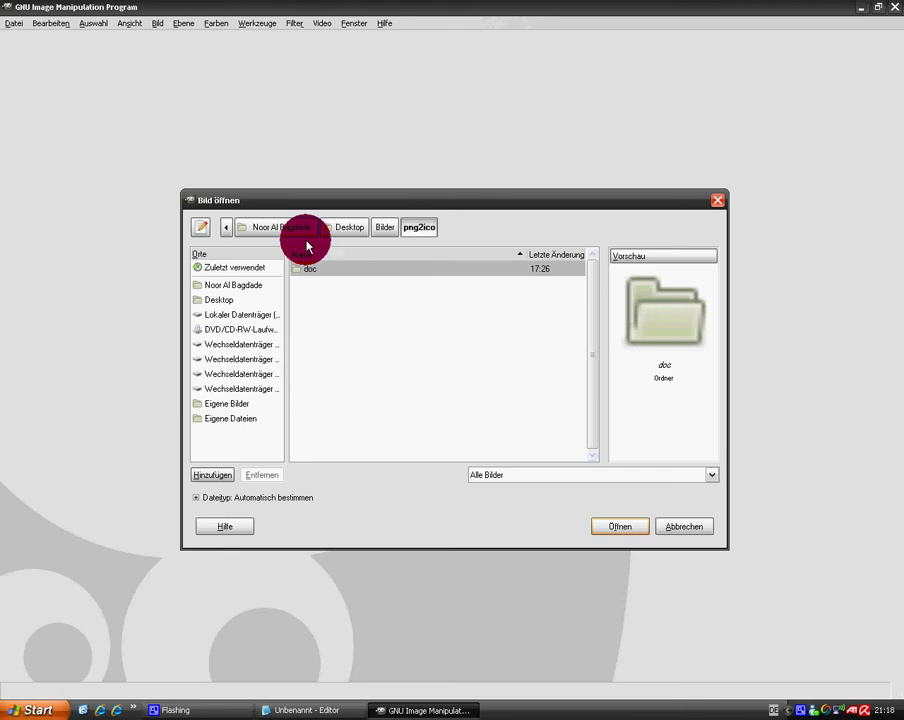
{"action": "left_click", "coordinate": [222, 226]}
{"action": "right_click", "coordinate": [809, 712]}
{"action": "left_click", "coordinate": [816, 672]}
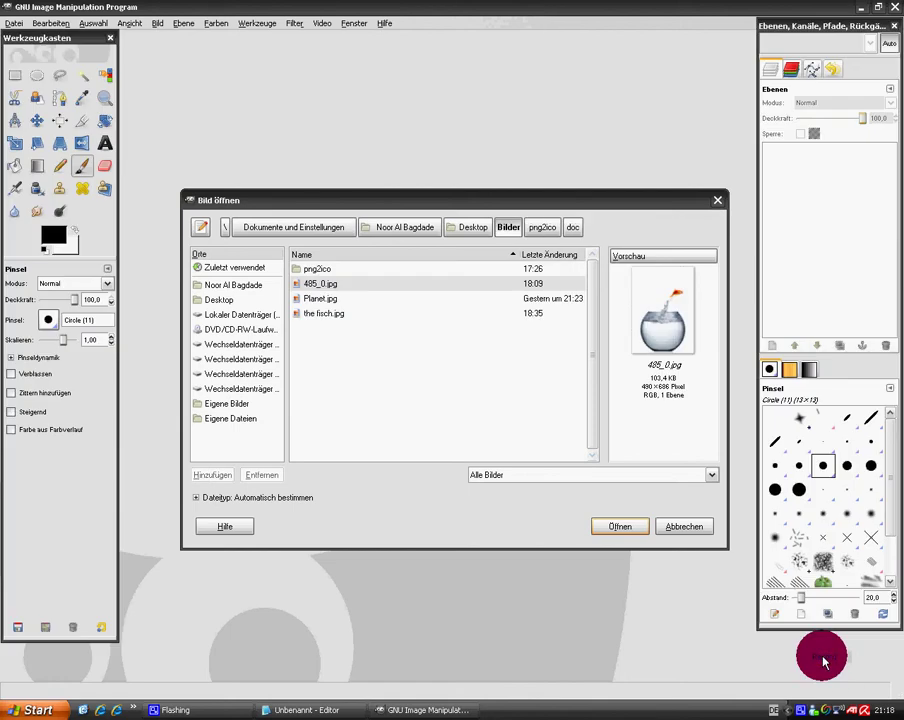
{"action": "double_click", "coordinate": [318, 289]}
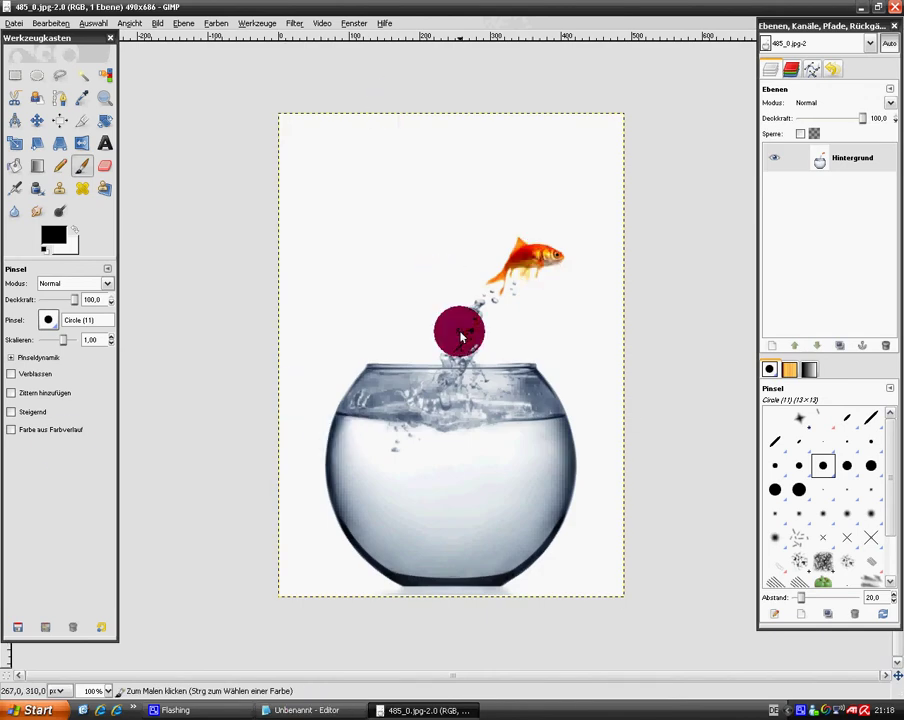
Trace a Free Select lasso outline around the leaping goldfish and commit it.
{"action": "left_click", "coordinate": [59, 76]}
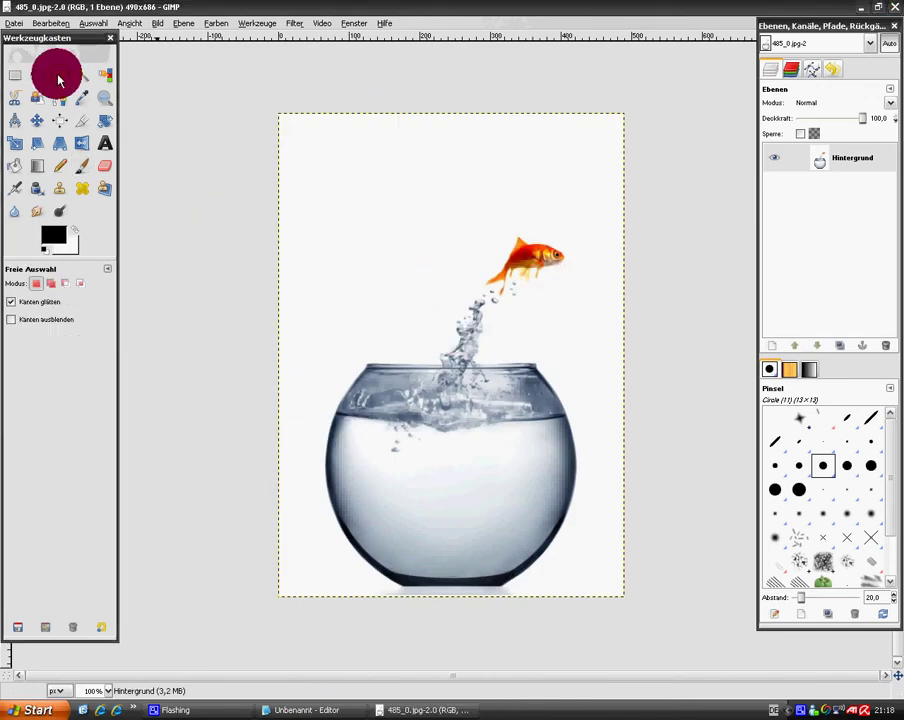
{"action": "left_click", "coordinate": [502, 298]}
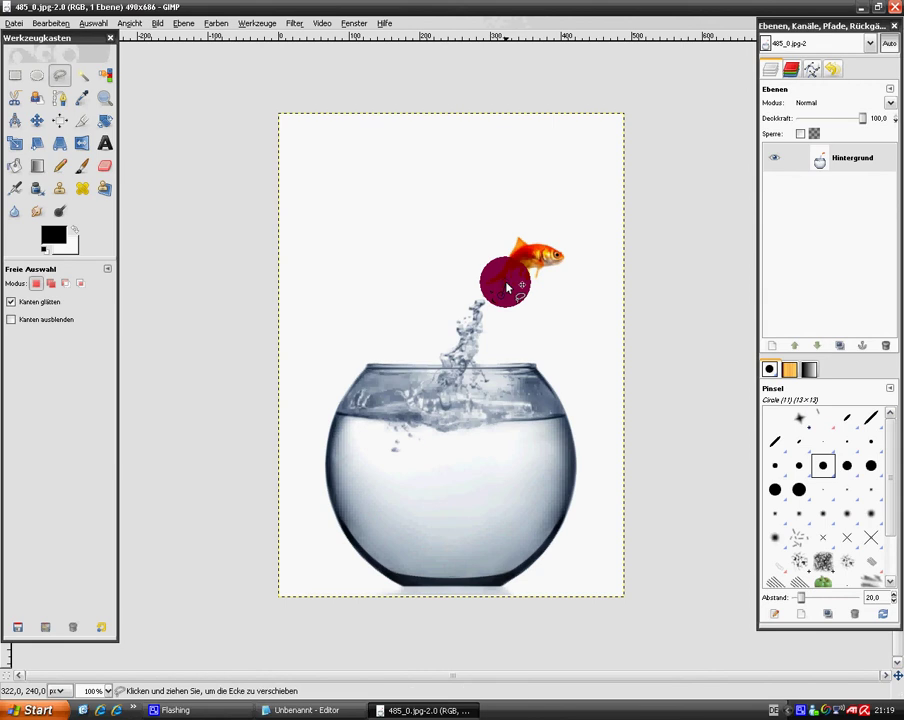
{"action": "left_click", "coordinate": [512, 280]}
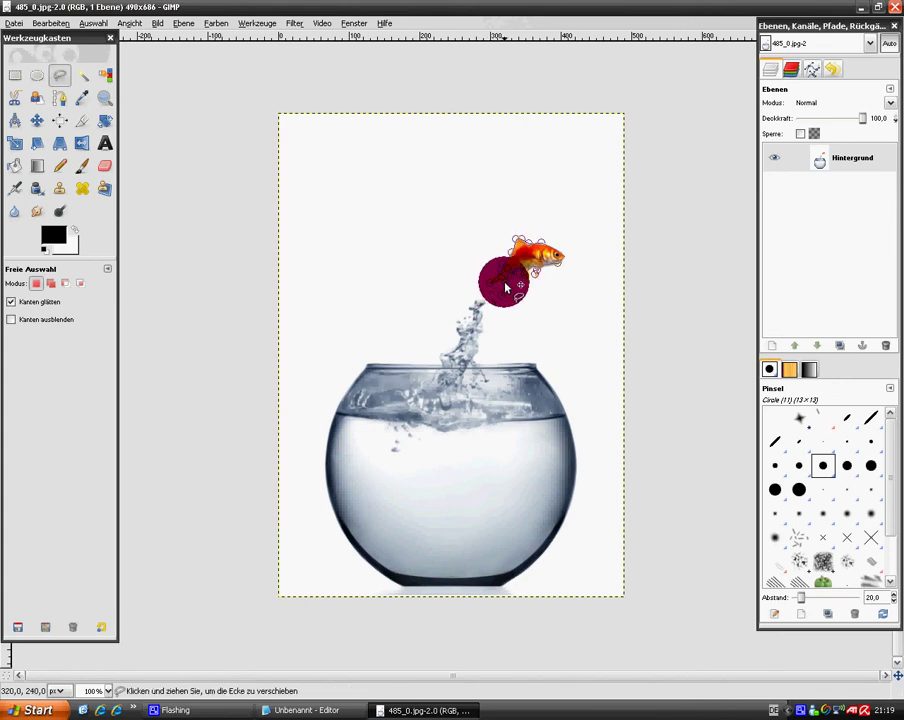
{"action": "key", "text": "Return"}
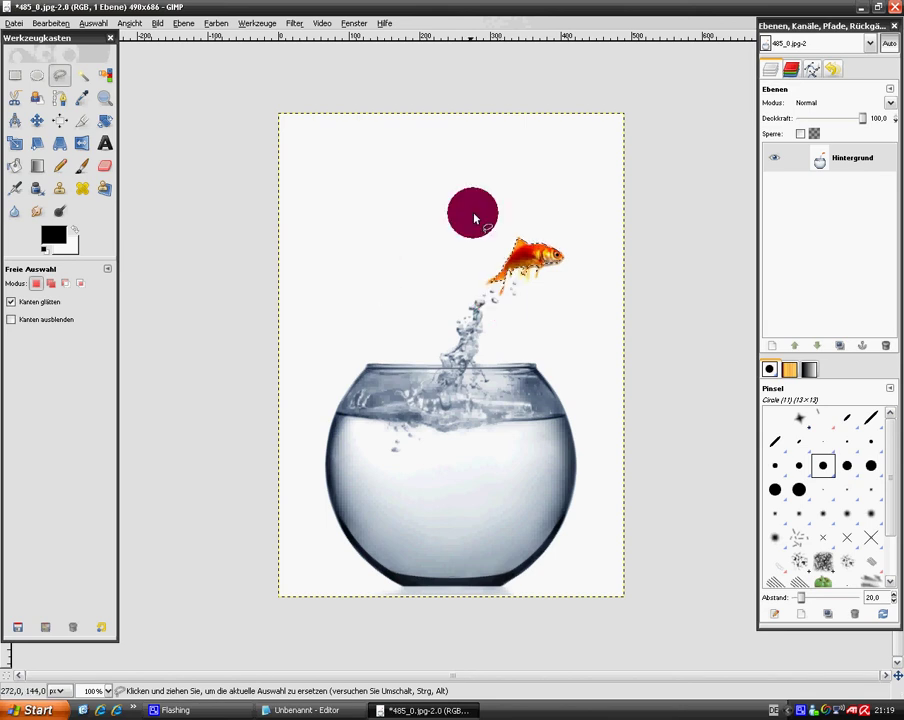
Delete the Notepad greeting, type and remove a Ctrl+I hint, then return to GIMP.
{"action": "left_click", "coordinate": [348, 704]}
{"action": "left_click_drag", "start_coordinate": [848, 42], "coordinate": [2, 108]}
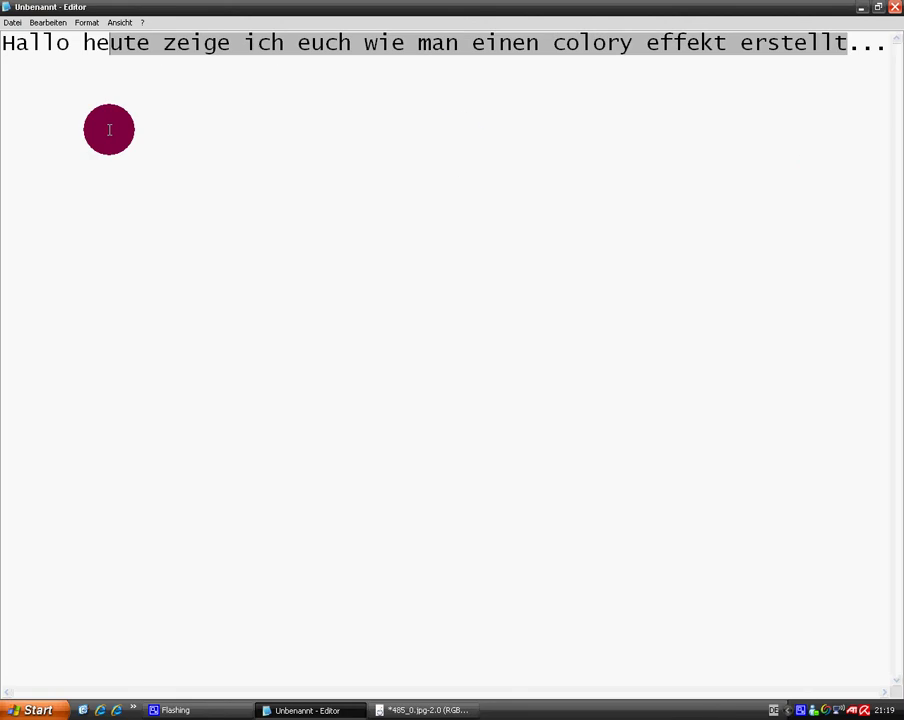
{"action": "key", "text": "Delete"}
{"action": "type", "text": "Jetzt"}
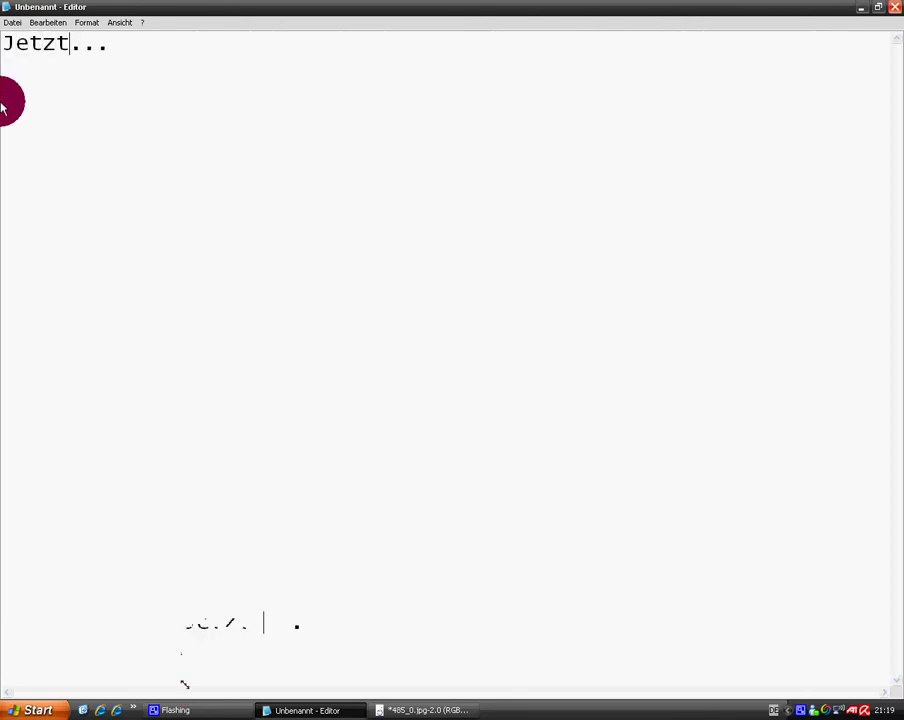
{"action": "type", "text": "dr"}
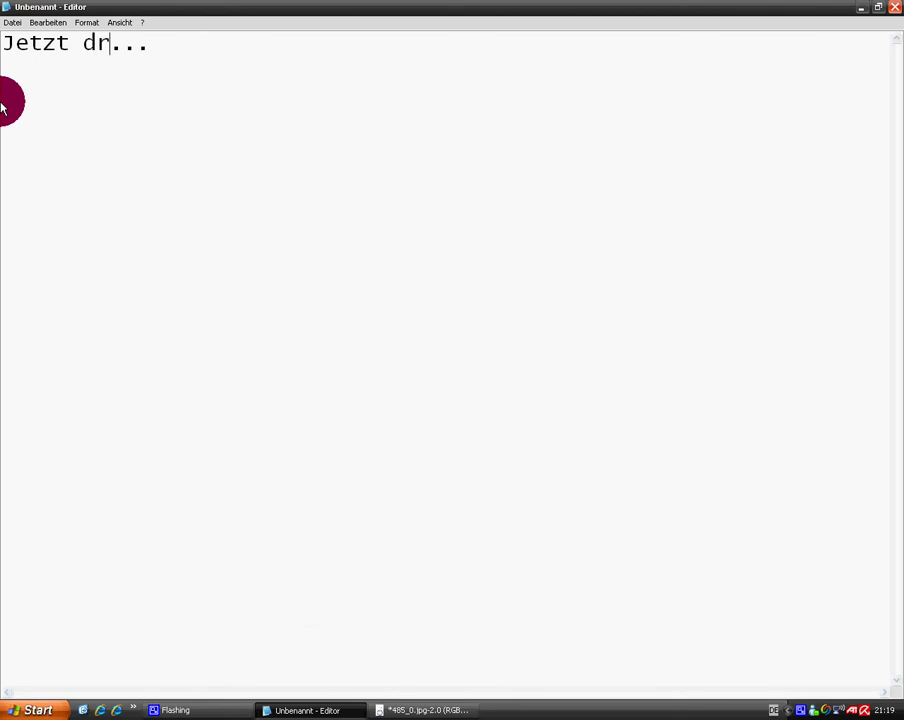
{"action": "type", "text": "ck ihr."}
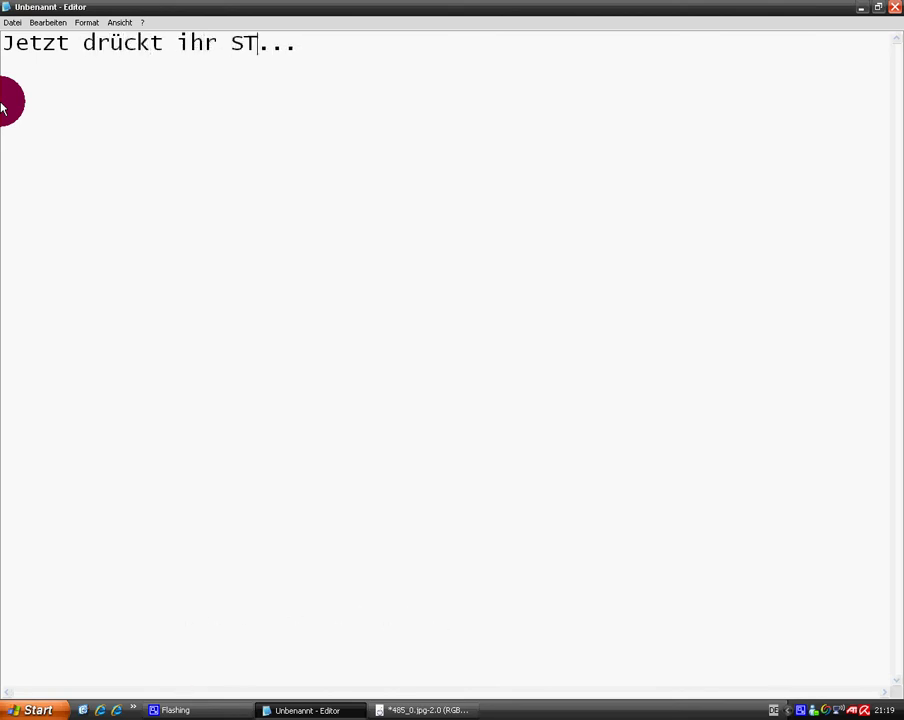
{"action": "type", "text": "+I"}
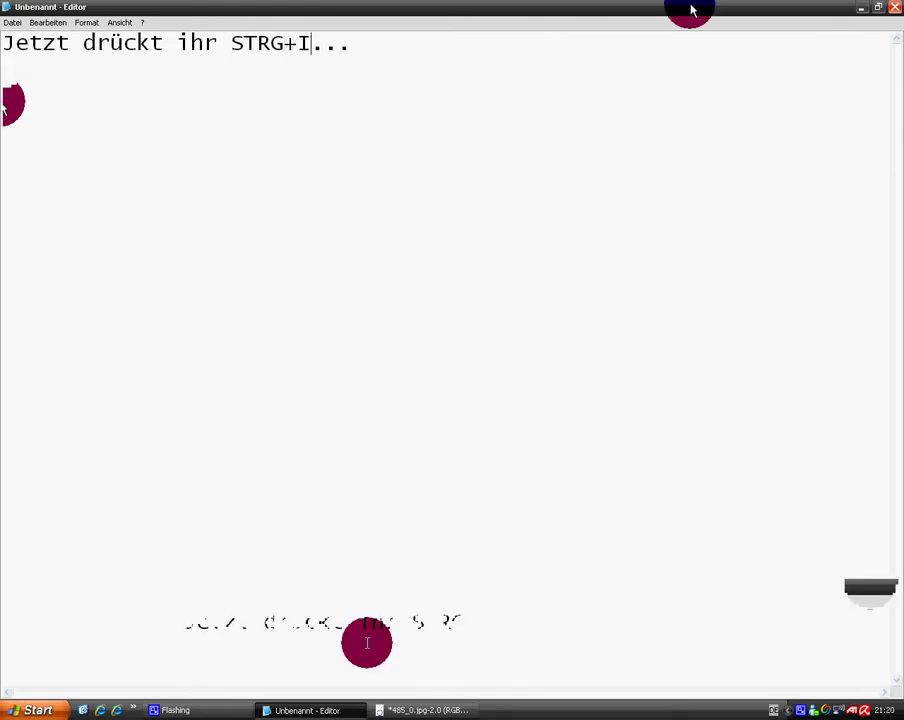
{"action": "left_click_drag", "start_coordinate": [310, 42], "coordinate": [1, 42]}
{"action": "key", "text": "BackSpace"}
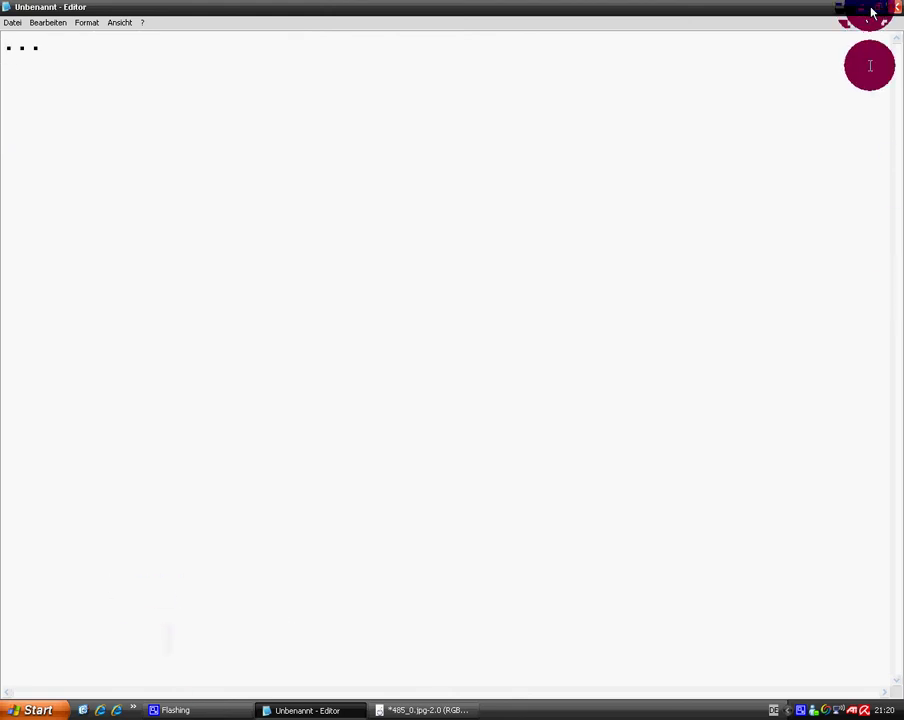
{"action": "left_click", "coordinate": [858, 8]}
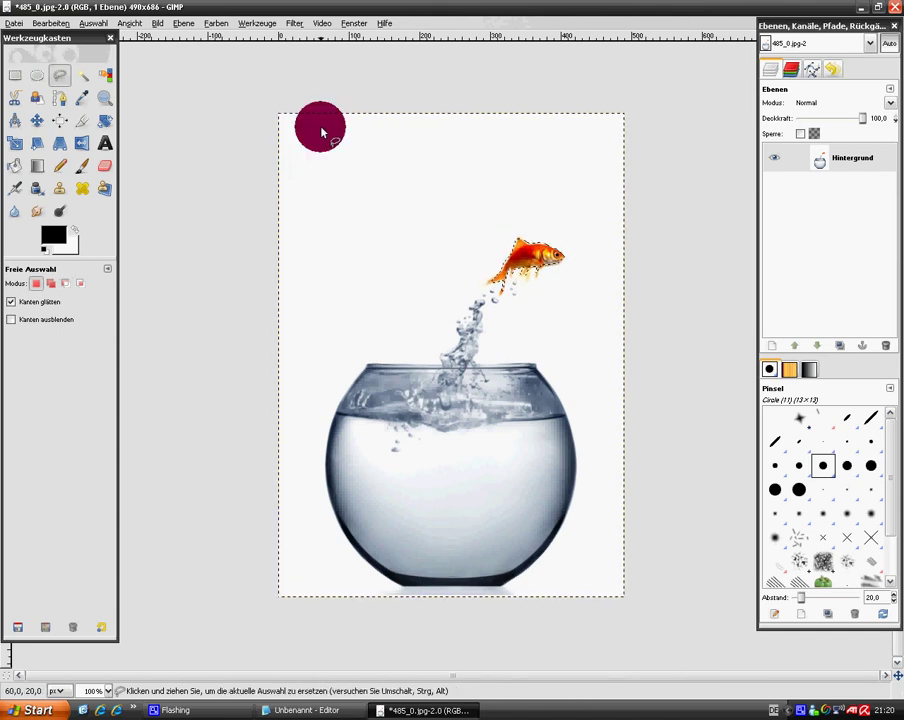
Colorize the image with saturation 0 and lightness -5, leaving only the goldfish orange.
{"action": "left_click", "coordinate": [212, 23]}
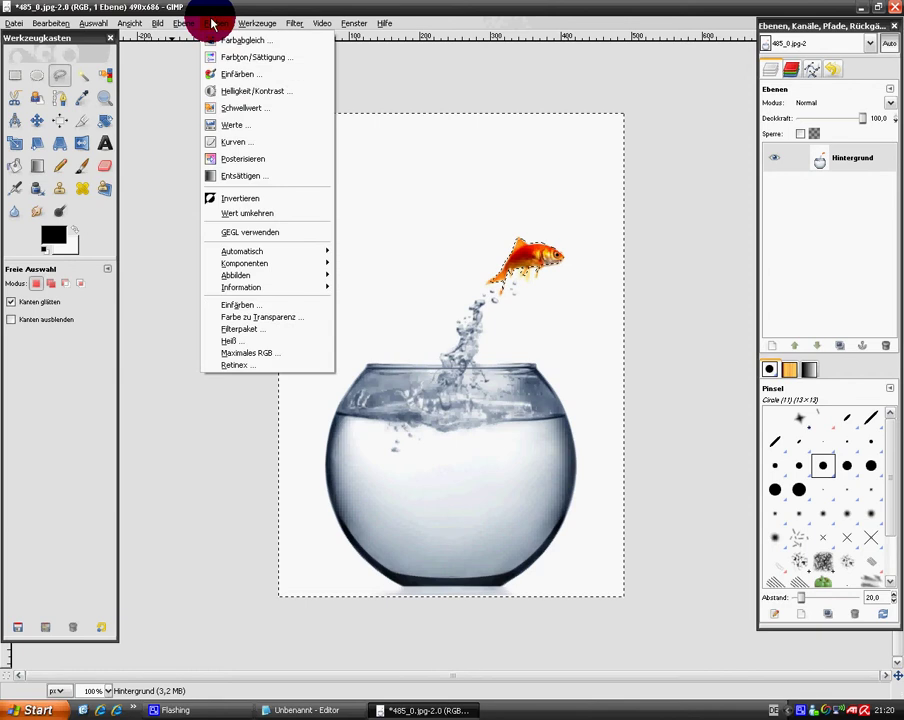
{"action": "left_click", "coordinate": [229, 76]}
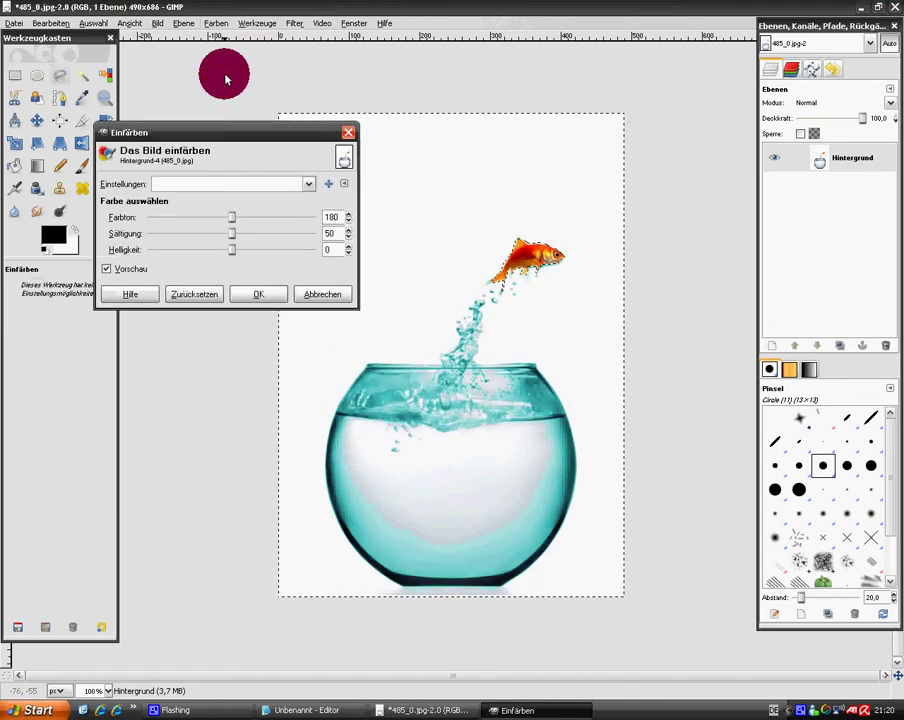
{"action": "double_click", "coordinate": [337, 232]}
{"action": "type", "text": "0"}
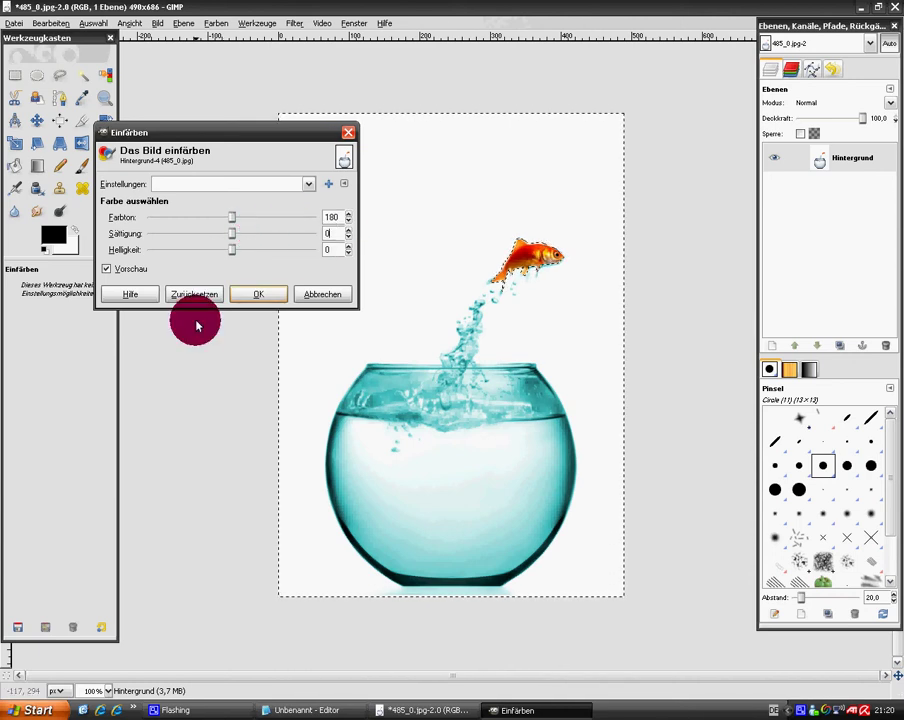
{"action": "left_click", "coordinate": [336, 250]}
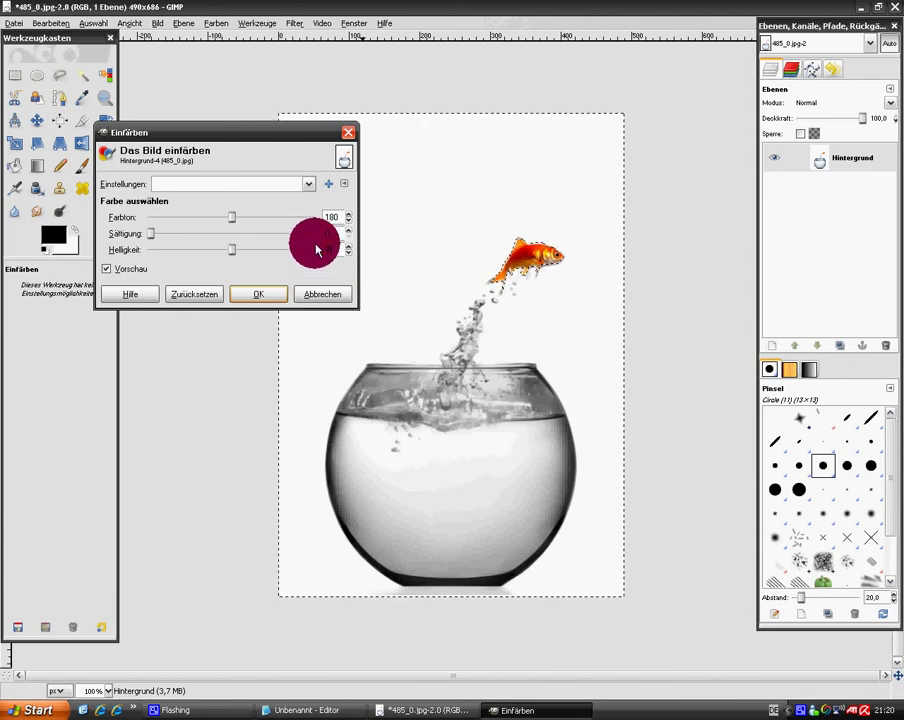
{"action": "type", "text": "-5"}
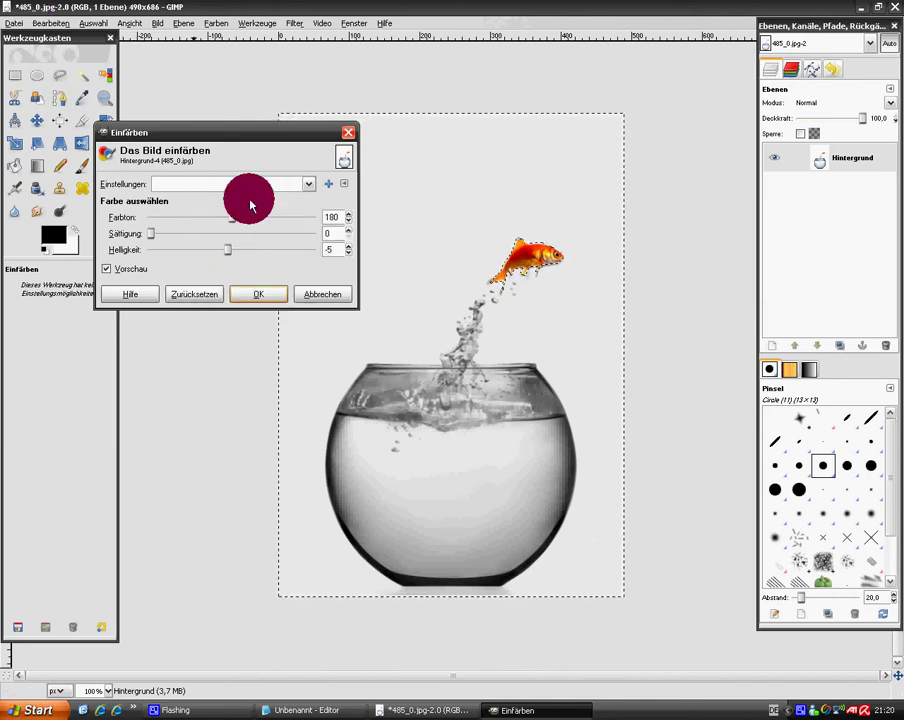
{"action": "left_click", "coordinate": [236, 302]}
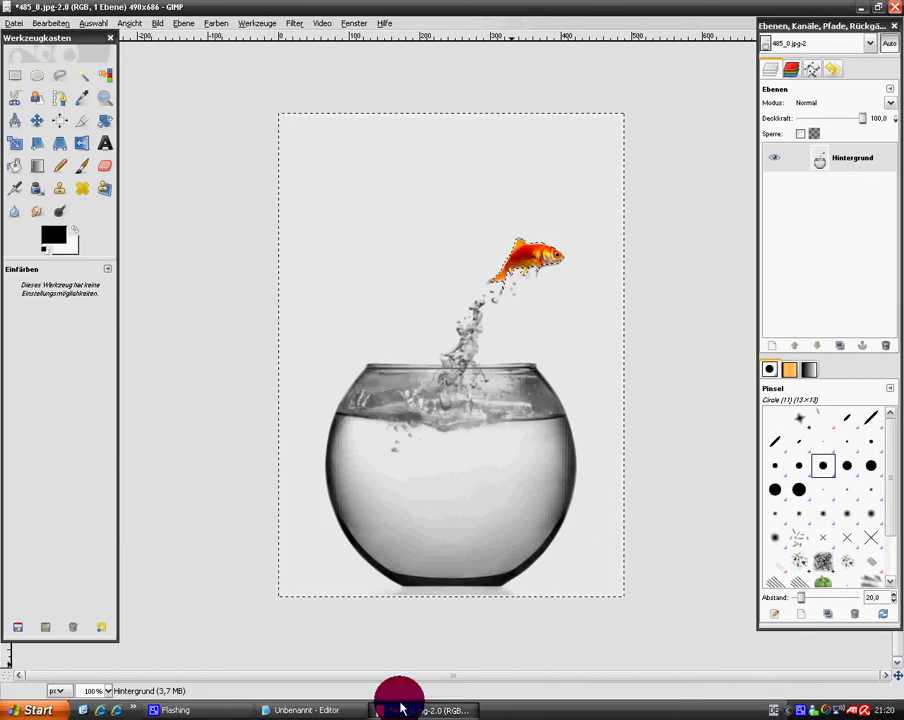
{"action": "left_click", "coordinate": [290, 710]}
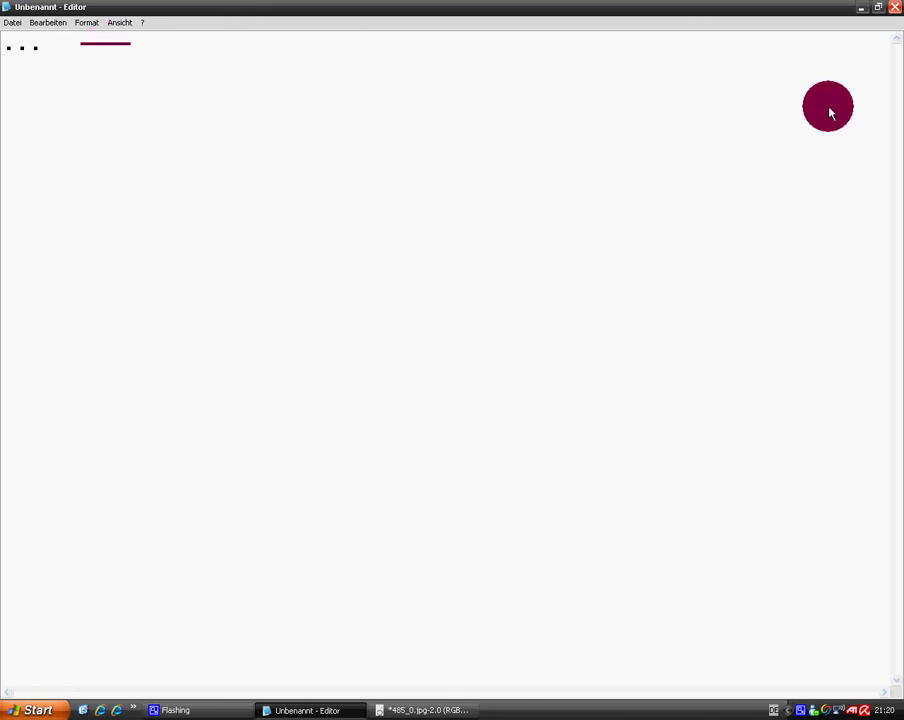
Finish the 'Jetzt erstellt ihr eine neue Ebene...' caption in Notepad, then select it for removal.
{"action": "right_click", "coordinate": [797, 714]}
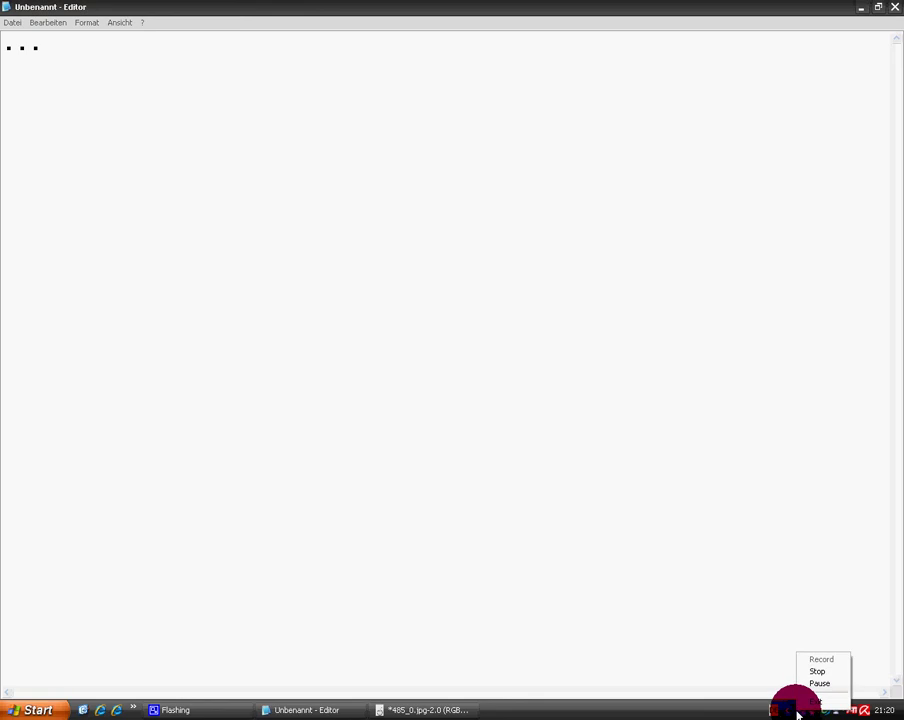
{"action": "left_click", "coordinate": [835, 669]}
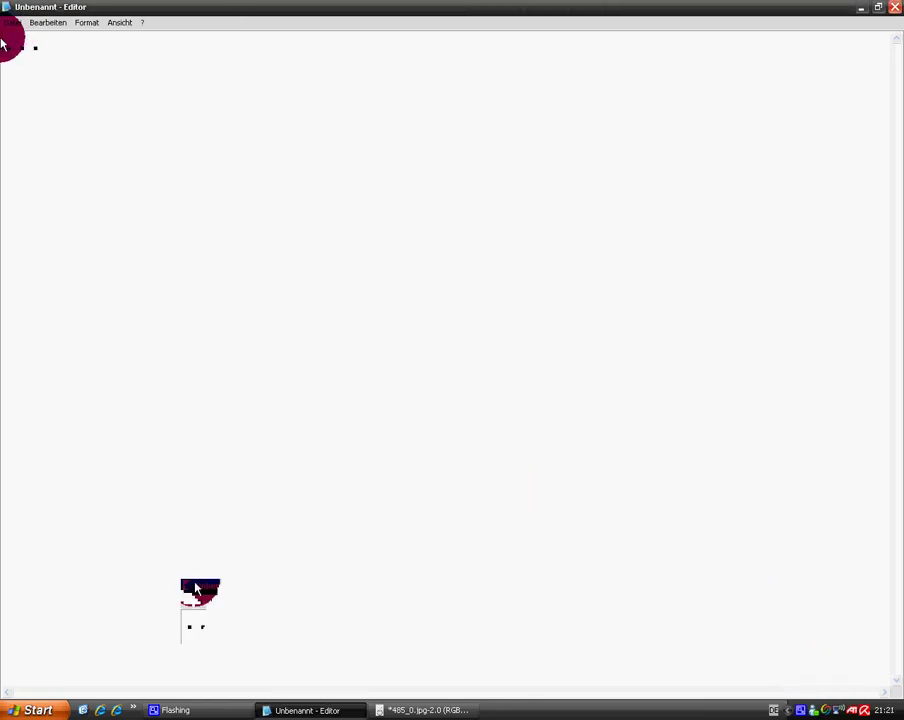
{"action": "type", "text": "..."}
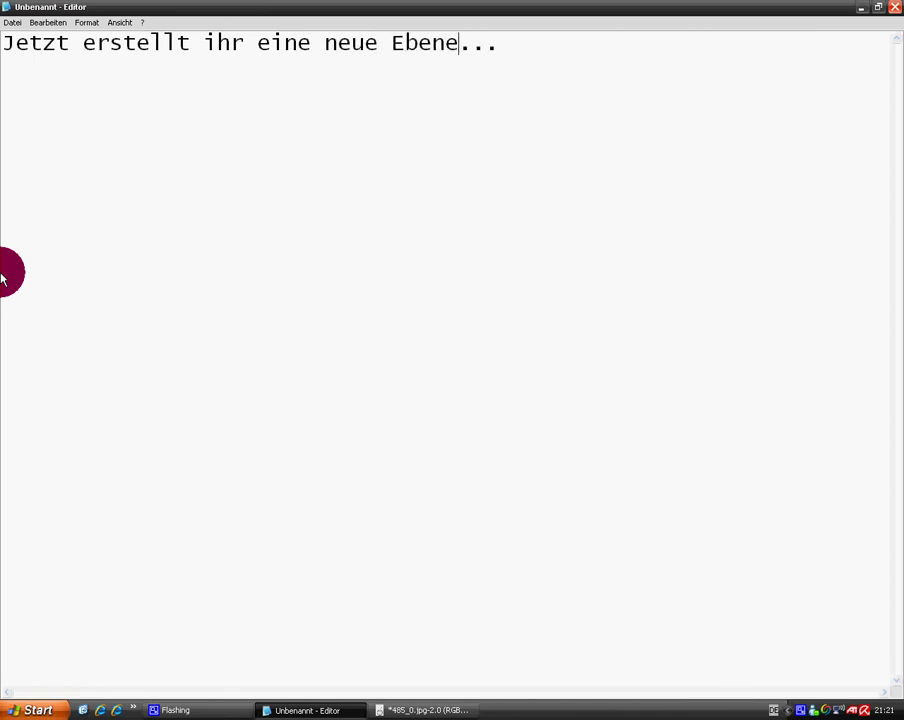
{"action": "left_click_drag", "start_coordinate": [456, 110], "coordinate": [2, 110]}
Delete the Notepad caption and add a transparent layer named Neue Ebene.
{"action": "key", "text": "Delete"}
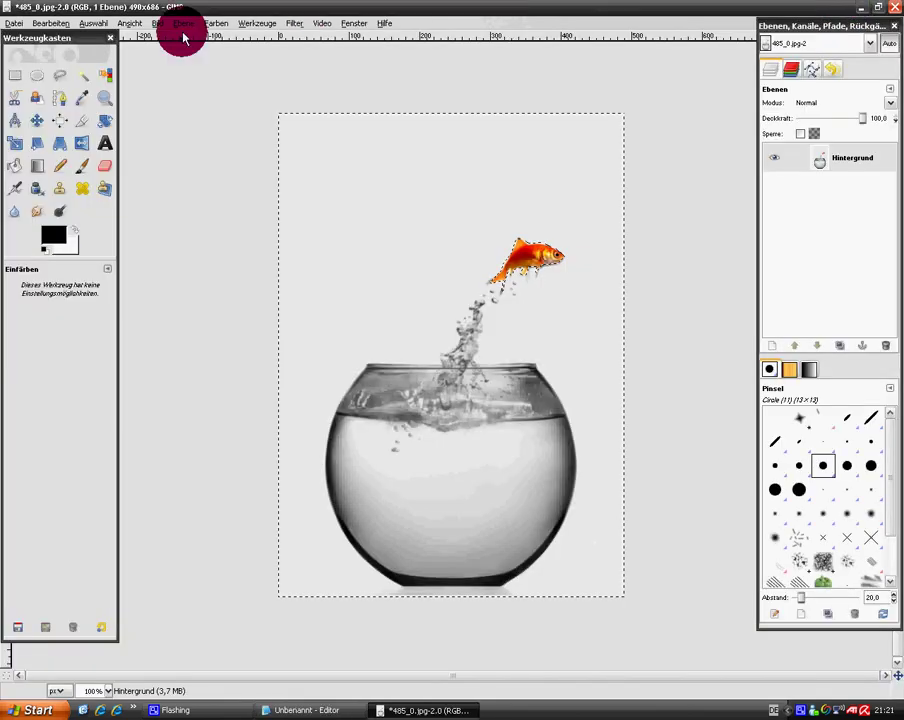
{"action": "left_click", "coordinate": [186, 23]}
{"action": "left_click", "coordinate": [266, 36]}
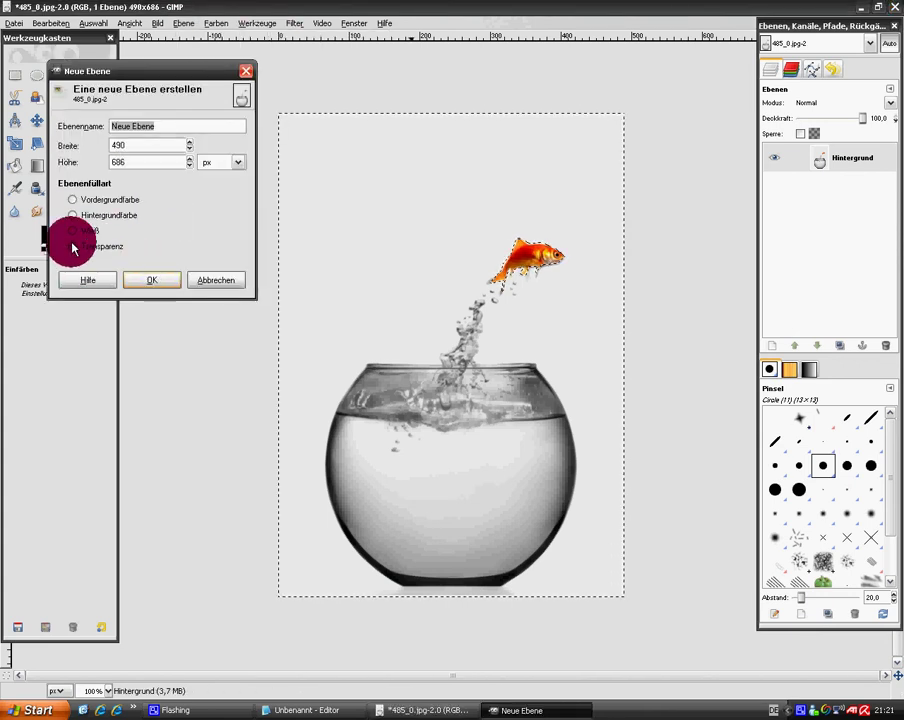
{"action": "left_click", "coordinate": [142, 281]}
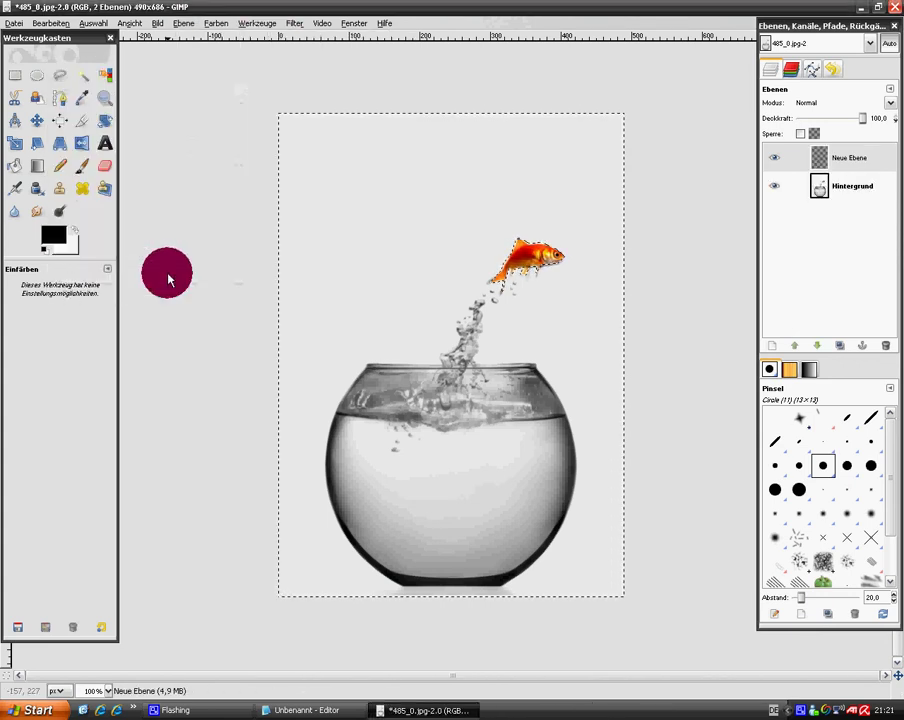
{"action": "left_click", "coordinate": [843, 155]}
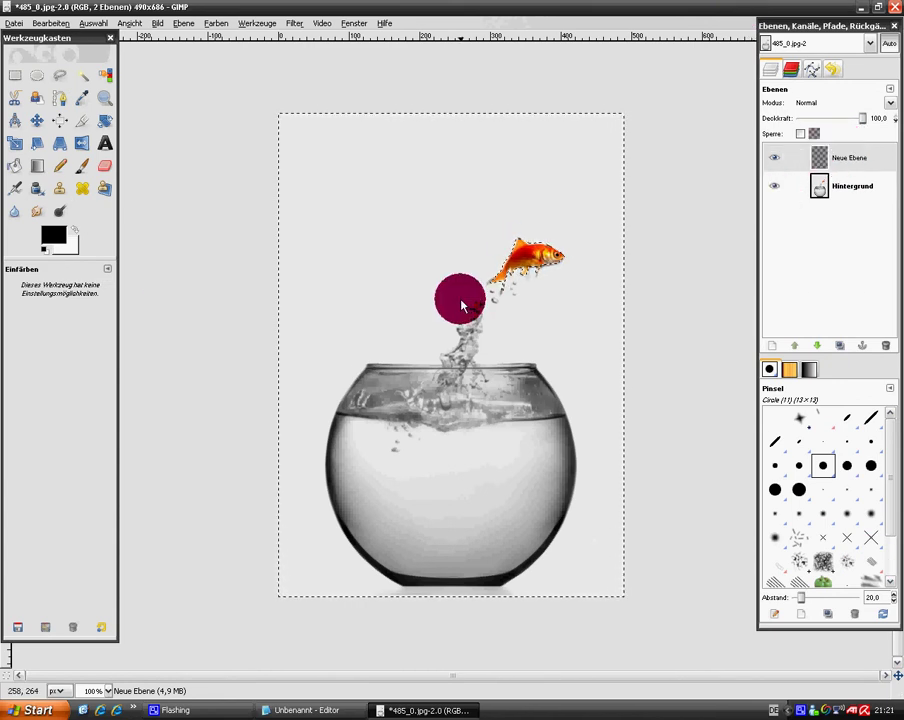
Apply Brightness/Contrast with contrast 10 to Neue Ebene twice.
{"action": "left_click", "coordinate": [221, 25]}
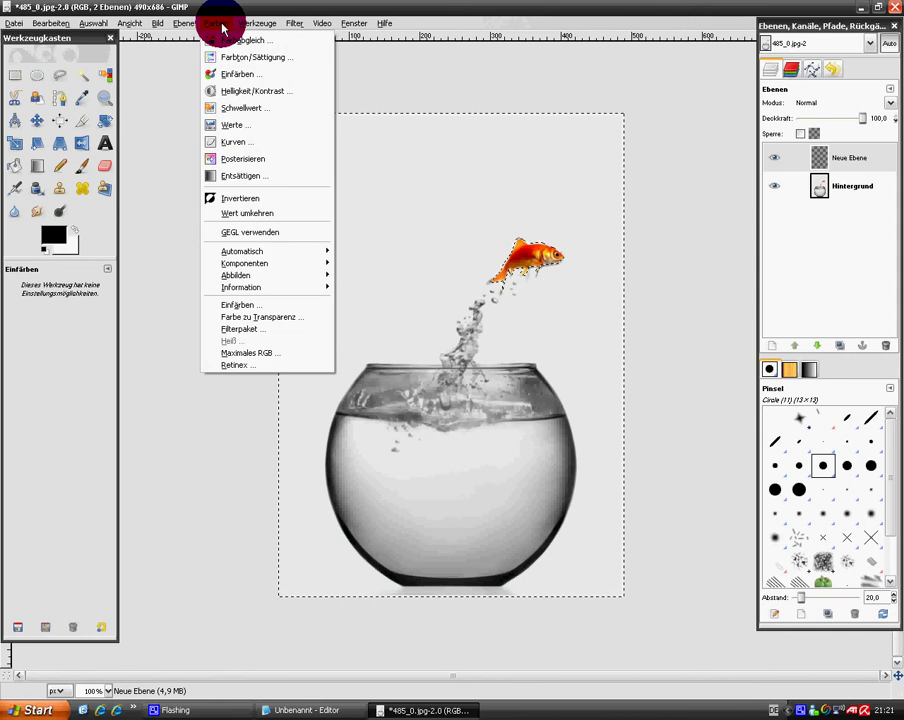
{"action": "left_click", "coordinate": [233, 91]}
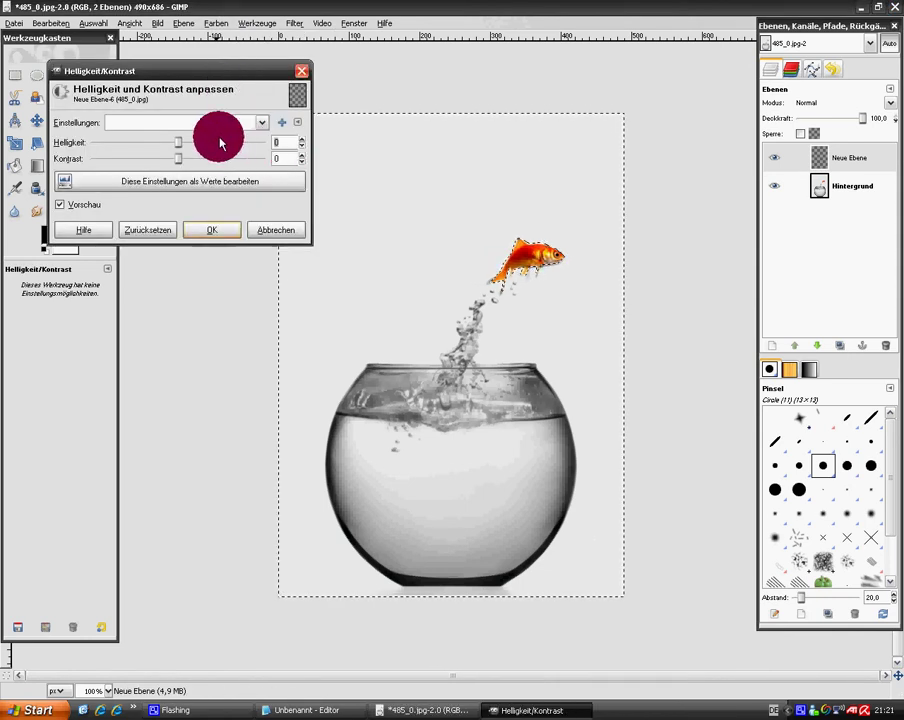
{"action": "left_click", "coordinate": [287, 158]}
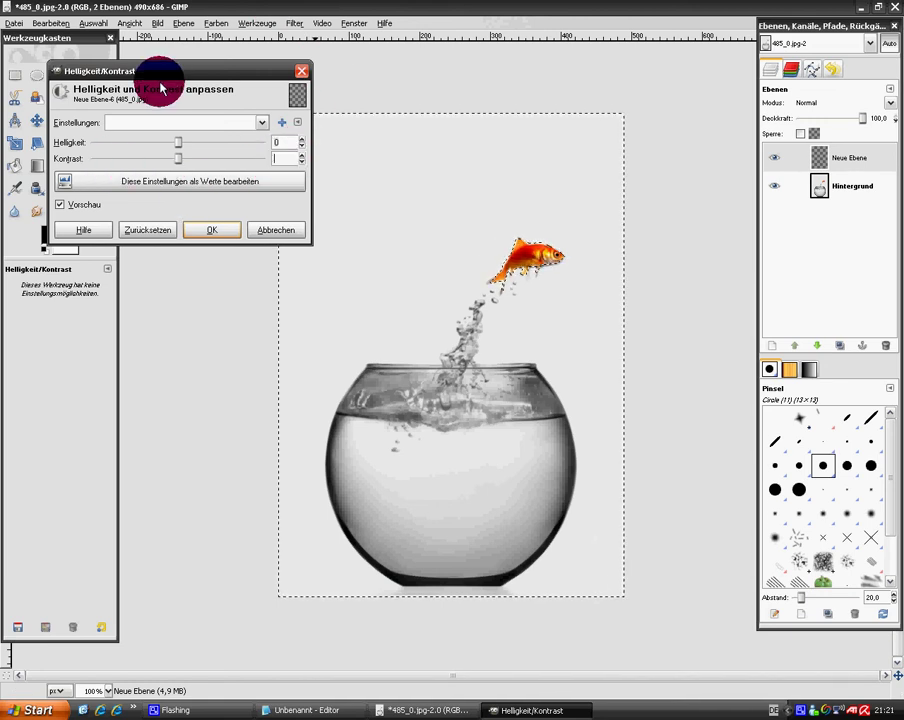
{"action": "type", "text": "10"}
{"action": "left_click", "coordinate": [228, 233]}
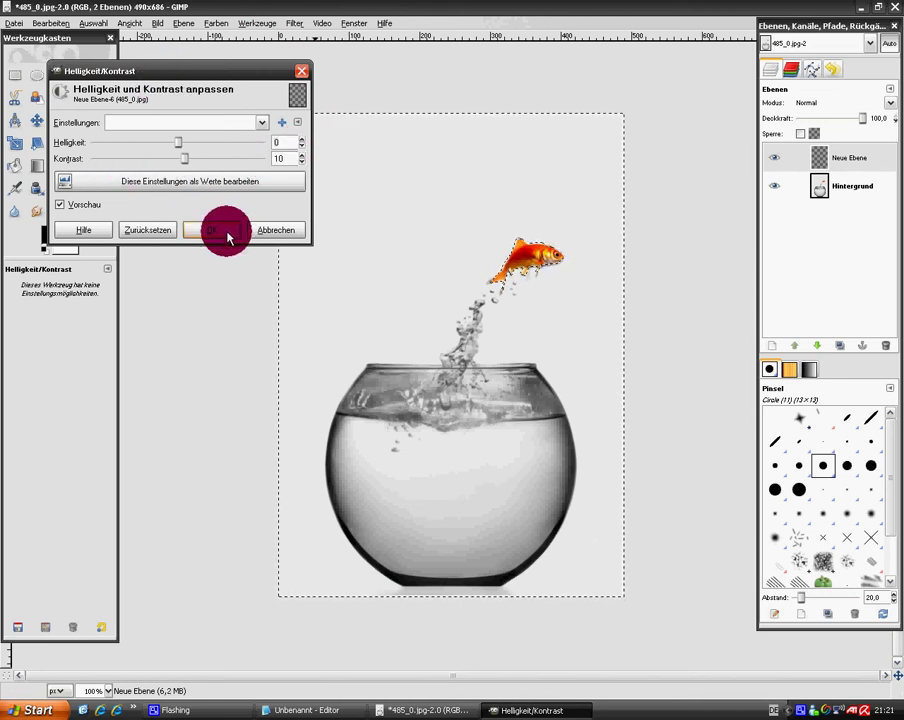
{"action": "left_click", "coordinate": [298, 23]}
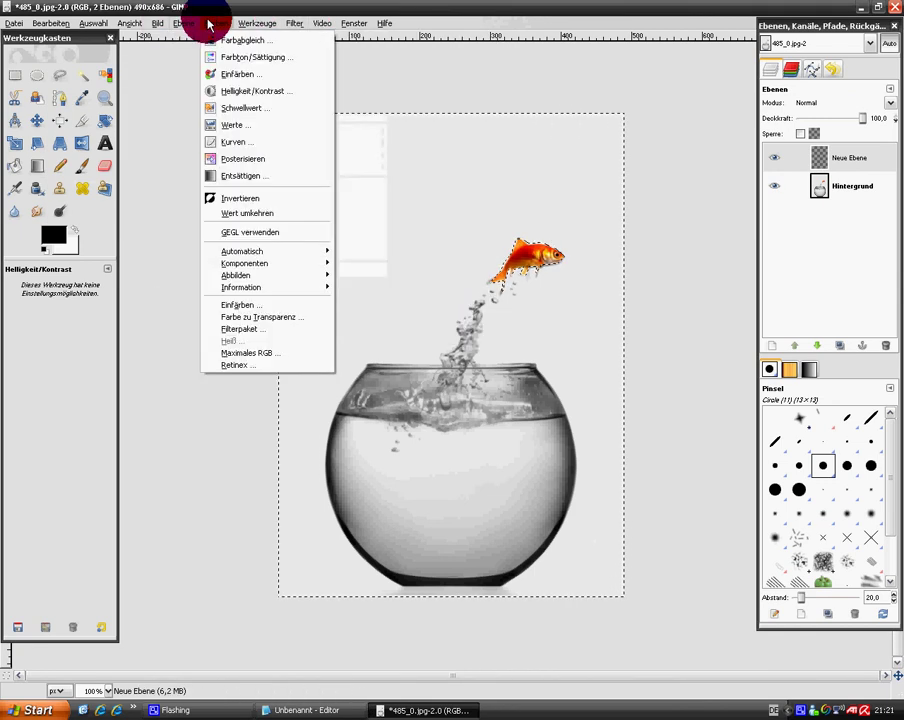
{"action": "left_click", "coordinate": [228, 90]}
{"action": "type", "text": "010"}
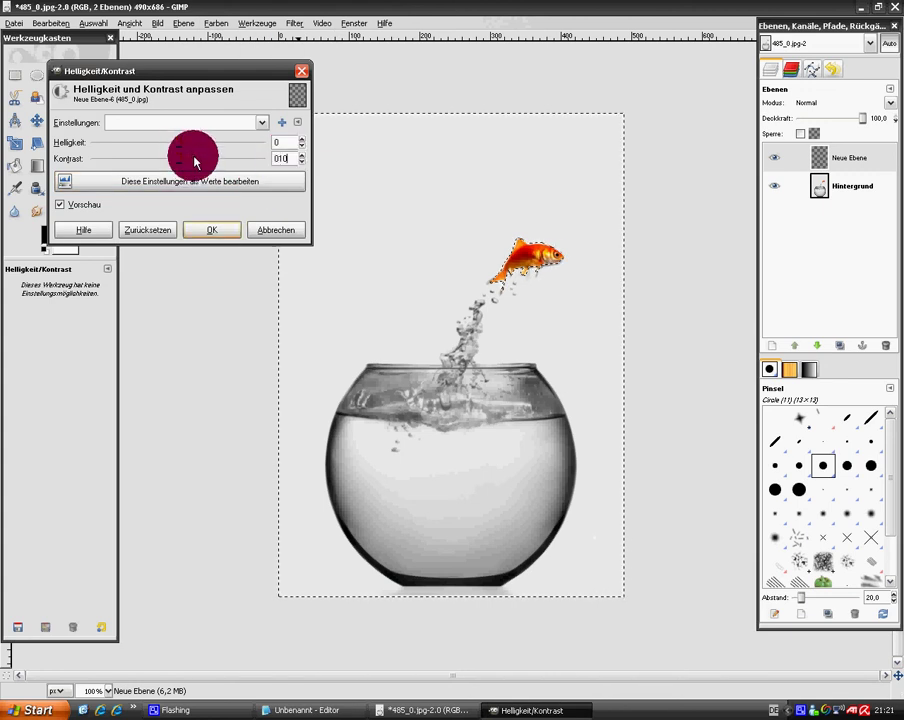
{"action": "left_click", "coordinate": [212, 230]}
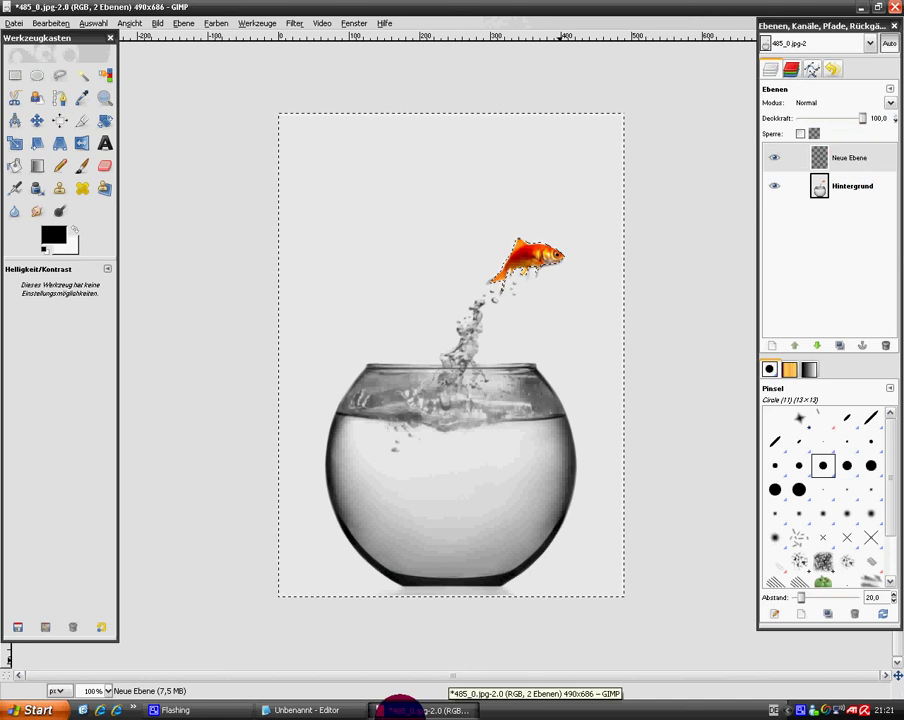
Delete the word 'Duplizieren' in Notepad, leaving only the dots.
{"action": "left_click", "coordinate": [340, 708]}
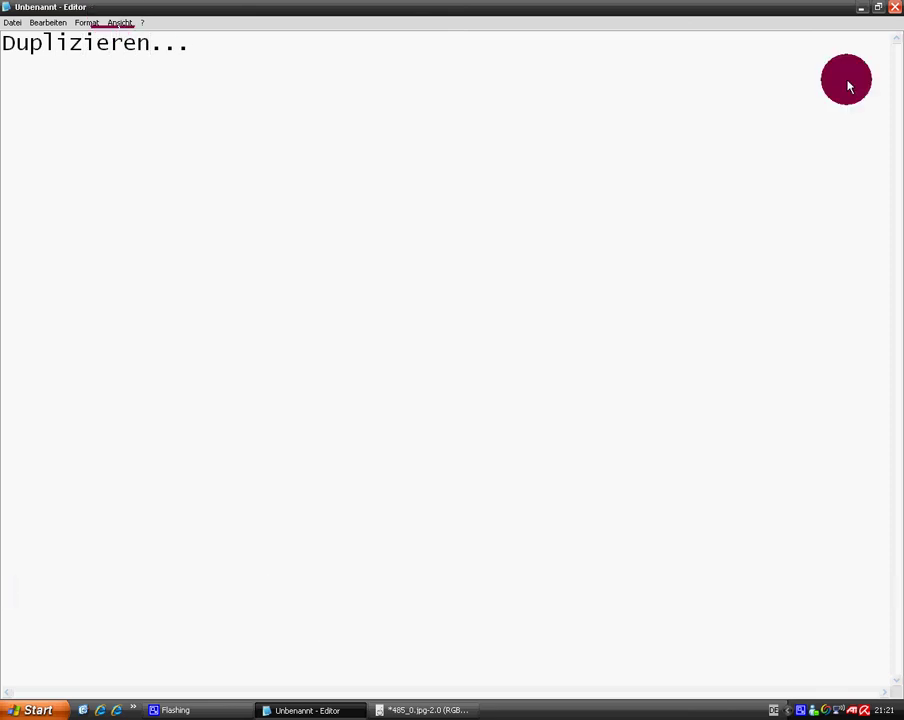
{"action": "key", "text": "shift+Home"}
{"action": "key", "text": "Delete"}
Duplicate the Neue Ebene layer and put Neue Ebene back in the middle of the stack.
{"action": "left_click", "coordinate": [866, 9]}
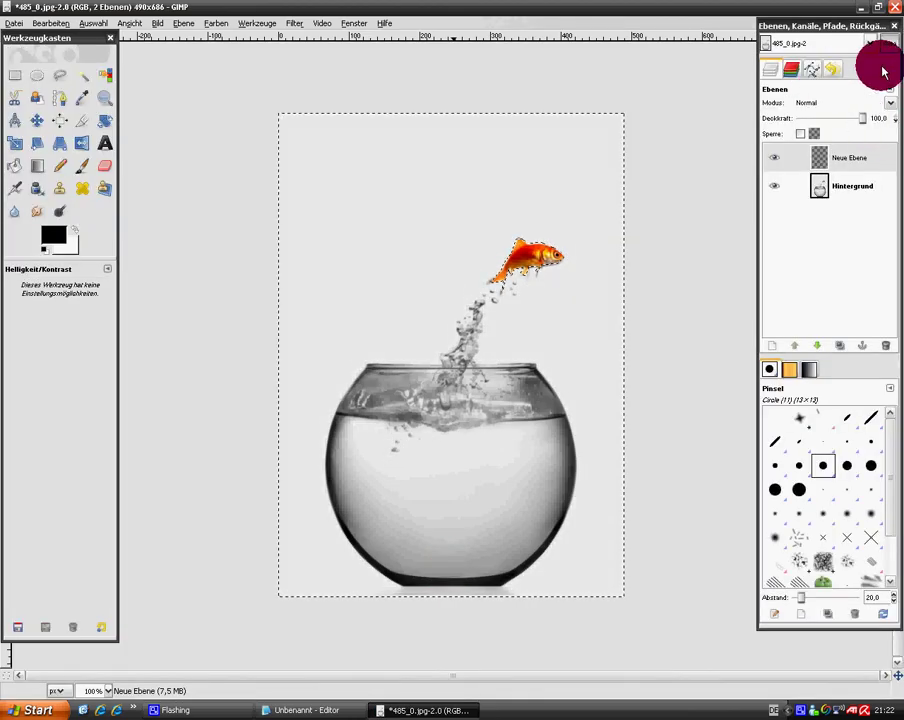
{"action": "left_click", "coordinate": [890, 103]}
{"action": "left_click", "coordinate": [812, 118]}
{"action": "right_click", "coordinate": [820, 160]}
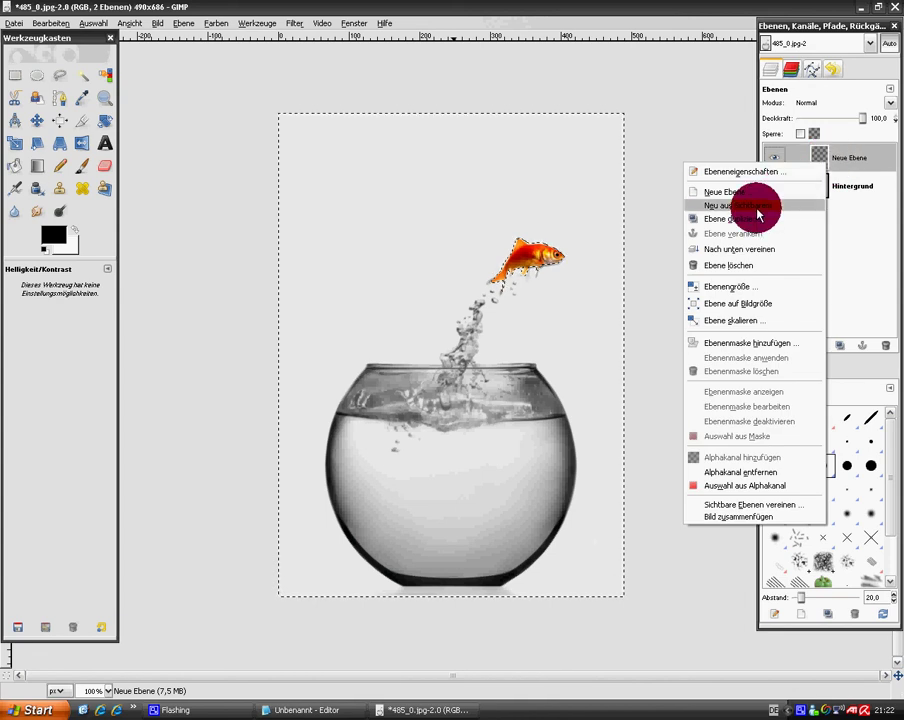
{"action": "left_click", "coordinate": [750, 218]}
{"action": "mouse_move", "coordinate": [862, 157]}
{"action": "left_mouse_down"}
{"action": "mouse_move", "coordinate": [845, 193]}
{"action": "mouse_move", "coordinate": [825, 148]}
{"action": "mouse_move", "coordinate": [820, 200]}
{"action": "left_mouse_up"}
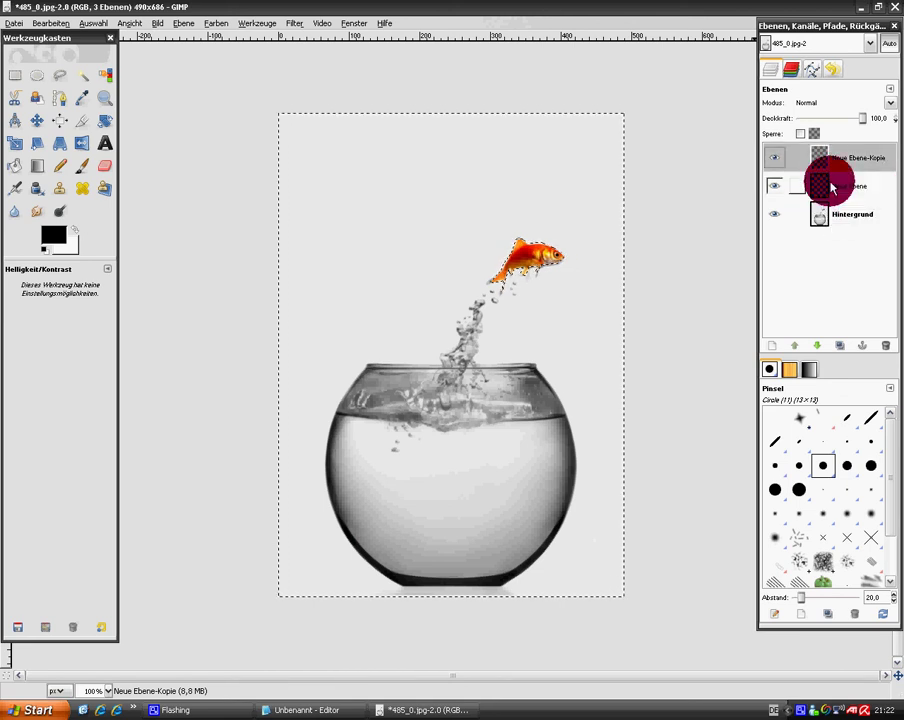
{"action": "mouse_move", "coordinate": [820, 200]}
{"action": "left_mouse_down"}
{"action": "mouse_move", "coordinate": [827, 190]}
{"action": "mouse_move", "coordinate": [814, 195]}
{"action": "mouse_move", "coordinate": [808, 182]}
{"action": "left_mouse_up"}
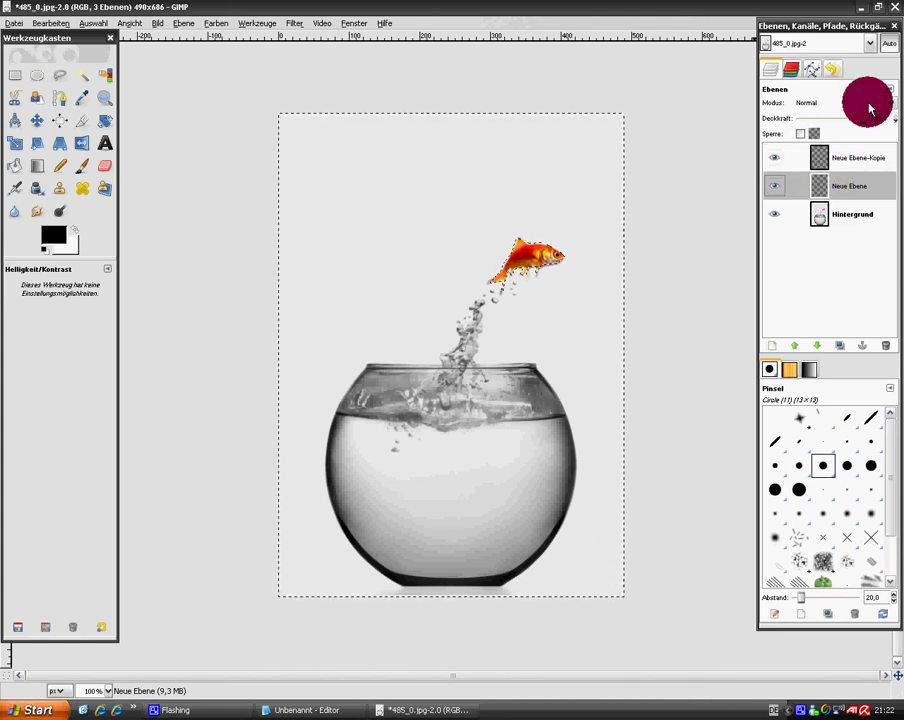
Set Neue Ebene's blend mode to Weiche Kanten, then select the leftover dots in Notepad.
{"action": "mouse_move", "coordinate": [819, 184]}
{"action": "left_mouse_down"}
{"action": "mouse_move", "coordinate": [831, 170]}
{"action": "mouse_move", "coordinate": [806, 185]}
{"action": "mouse_move", "coordinate": [876, 100]}
{"action": "left_mouse_up"}
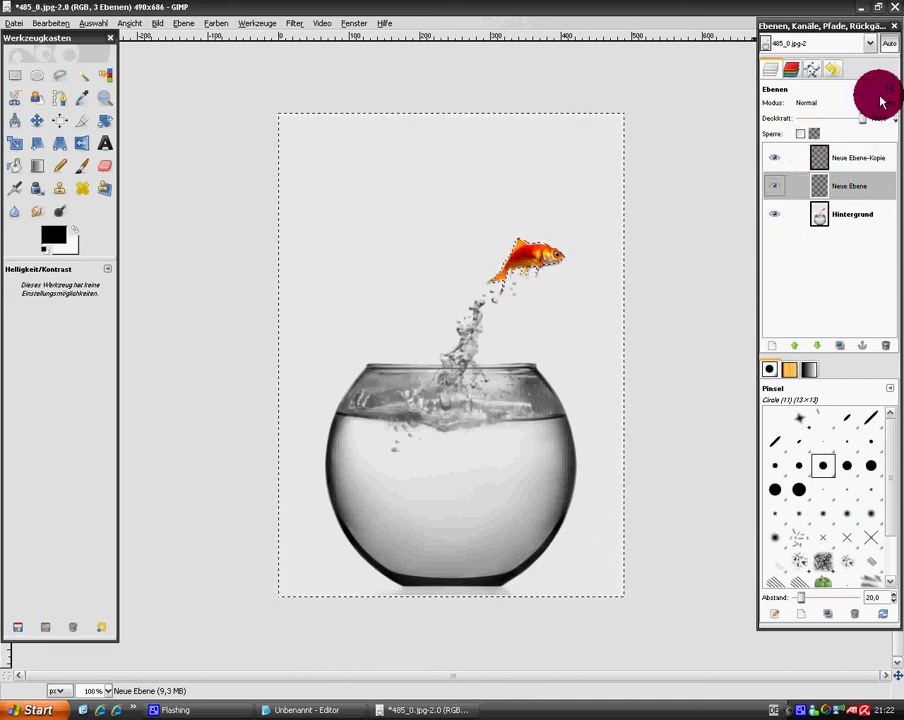
{"action": "left_click", "coordinate": [880, 102]}
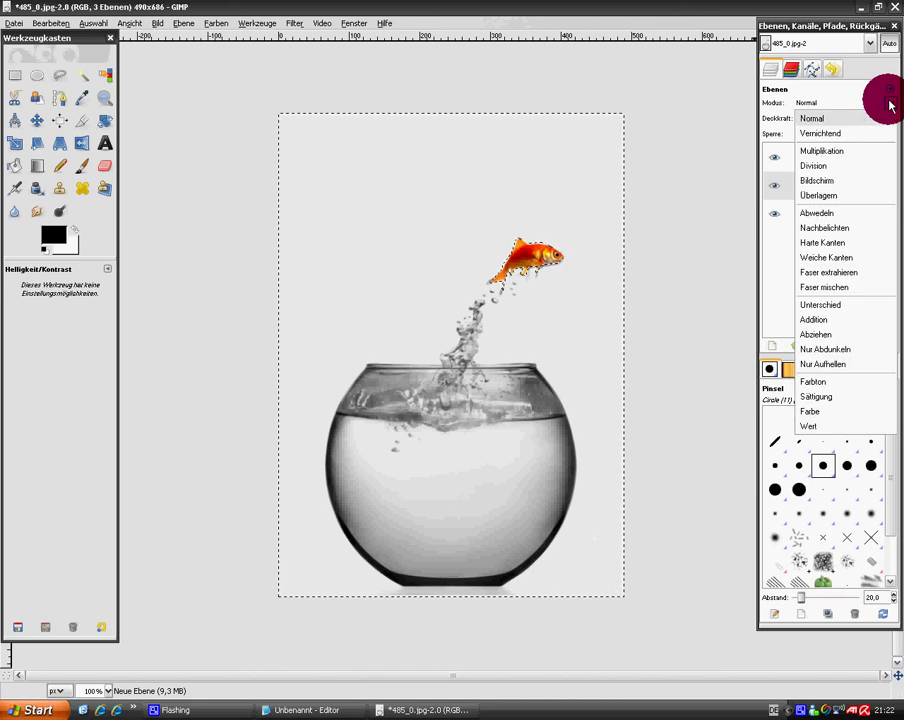
{"action": "left_click", "coordinate": [828, 260]}
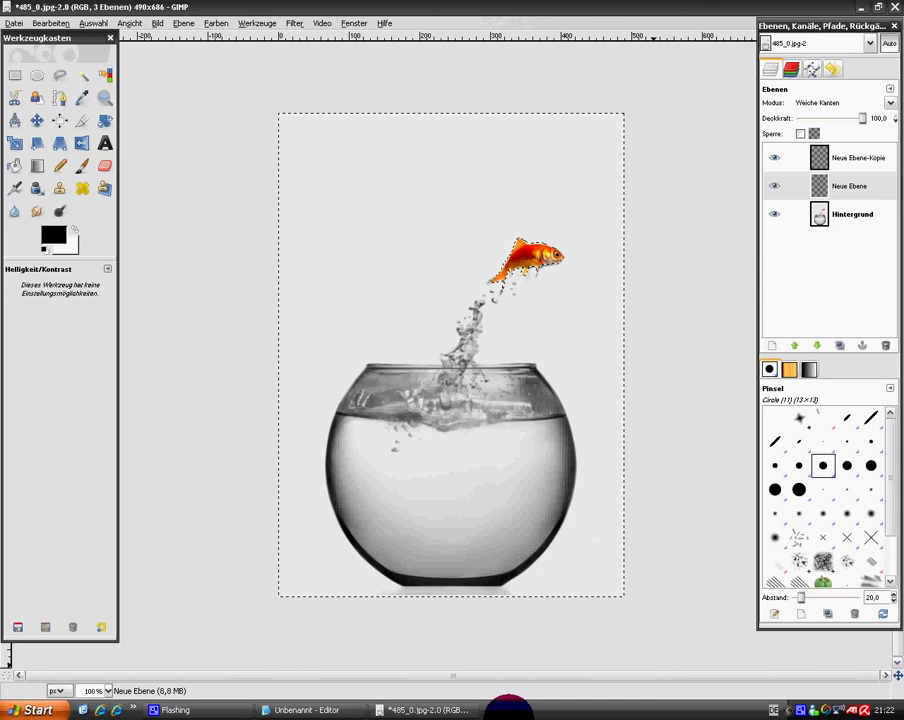
{"action": "left_click", "coordinate": [299, 709]}
{"action": "key", "text": "ctrl+a"}
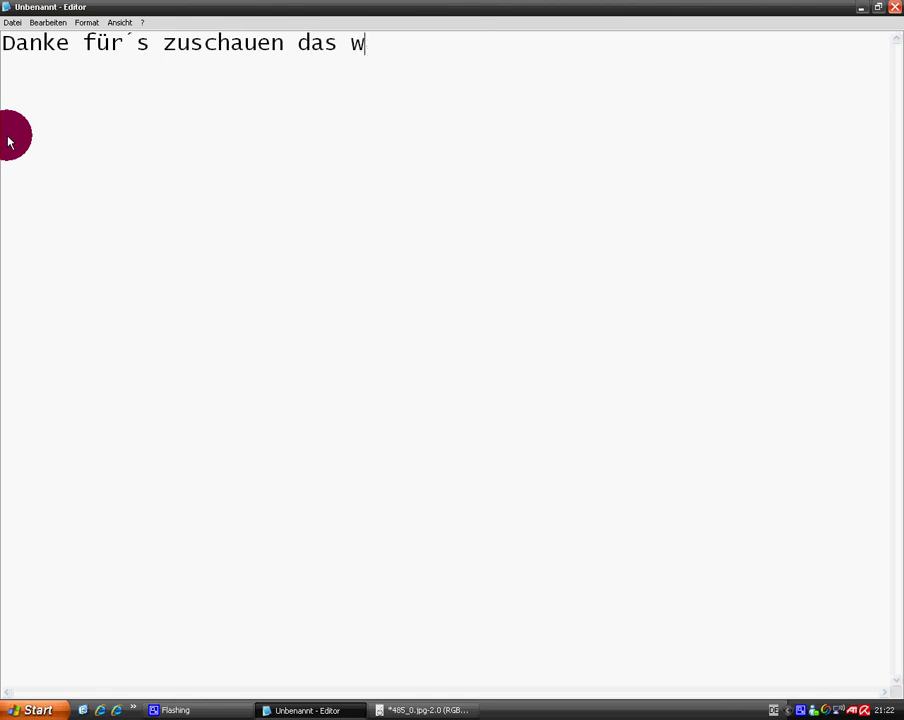
Highlight the finished closing line 'Danke für´s zuschauen das wars' in Notepad.
{"action": "key", "text": "ctrl+a"}
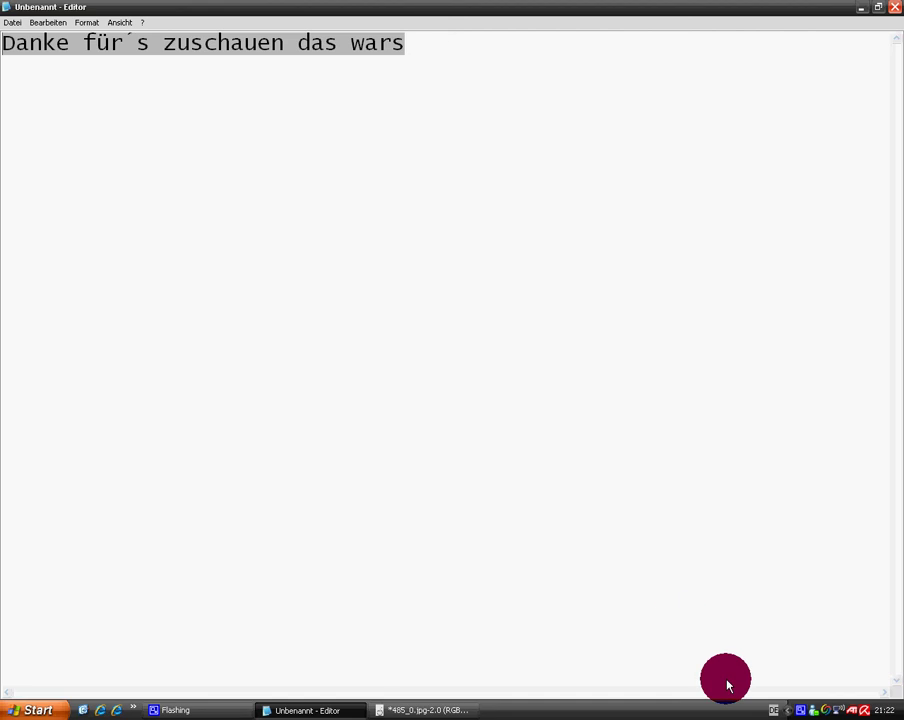